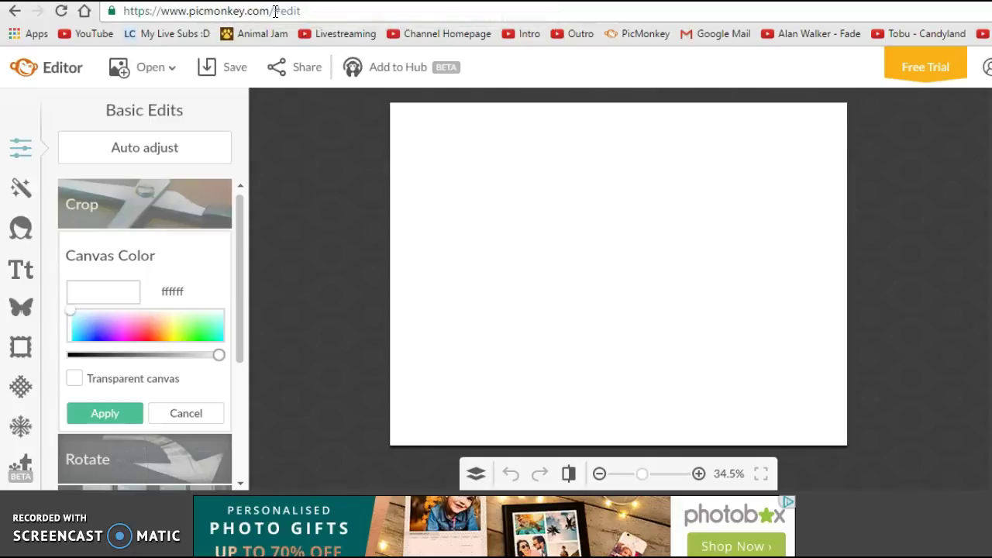
- Capture the YouTube channel banner with a new Snipping Tool rectangle snip
{"action": "left_click_drag", "start_coordinate": [306, 10], "coordinate": [274, 10]}
{"action": "left_click", "coordinate": [302, 10]}
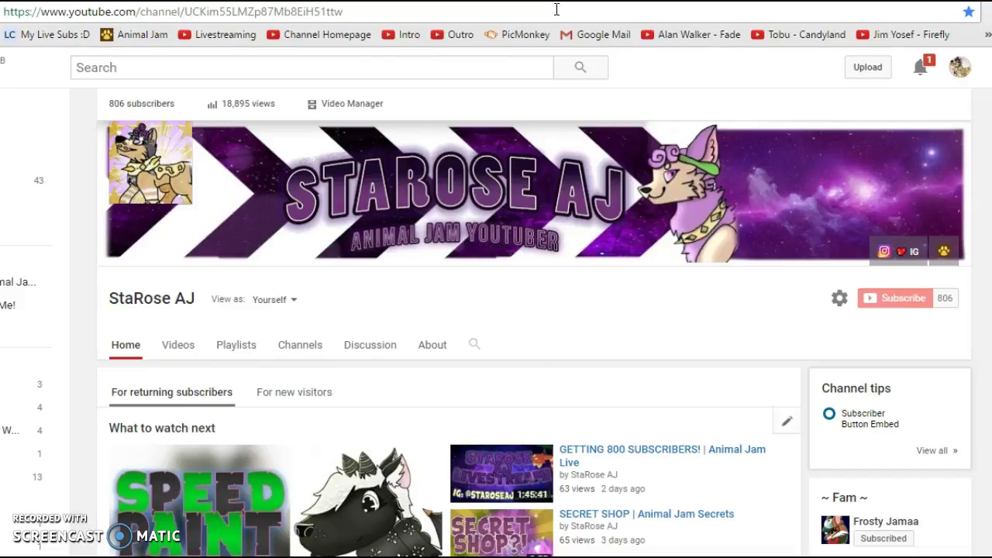
{"action": "left_click", "coordinate": [459, 28]}
{"action": "left_click_drag", "start_coordinate": [517, 1], "coordinate": [546, 0]}
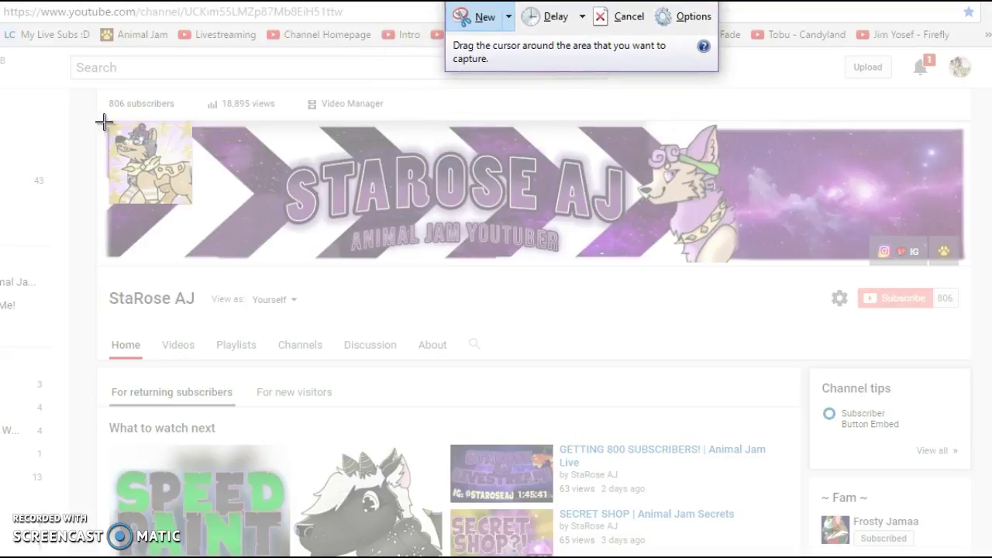
{"action": "left_click_drag", "start_coordinate": [97, 122], "coordinate": [972, 266]}
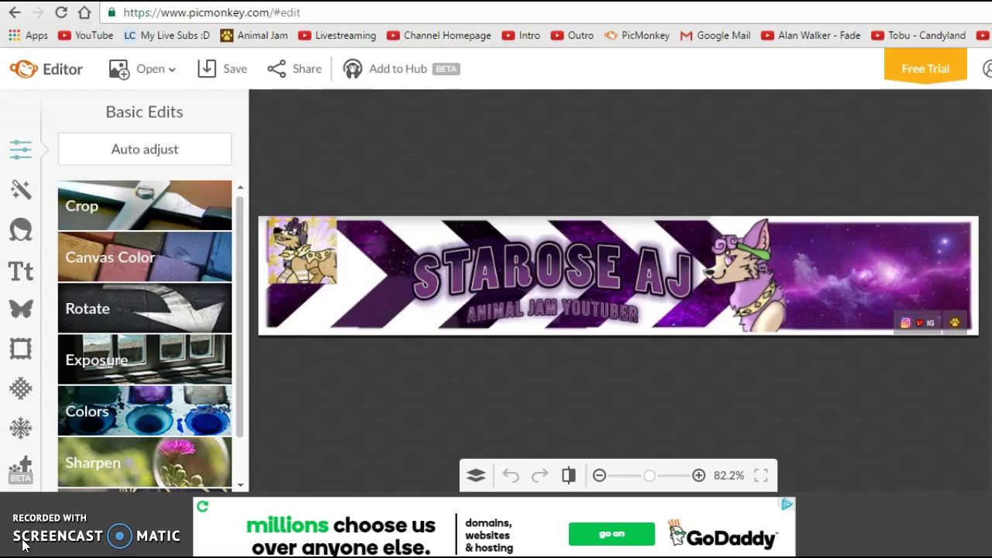
- Select the small top-left picture overlay on the banner and dismiss its settings palette
{"action": "left_click", "coordinate": [303, 250]}
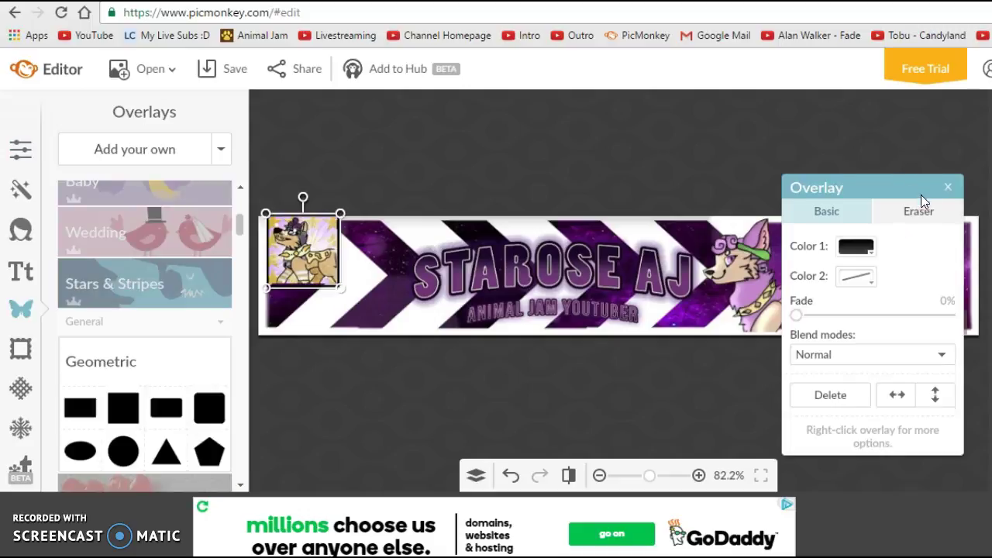
{"action": "left_click", "coordinate": [947, 189]}
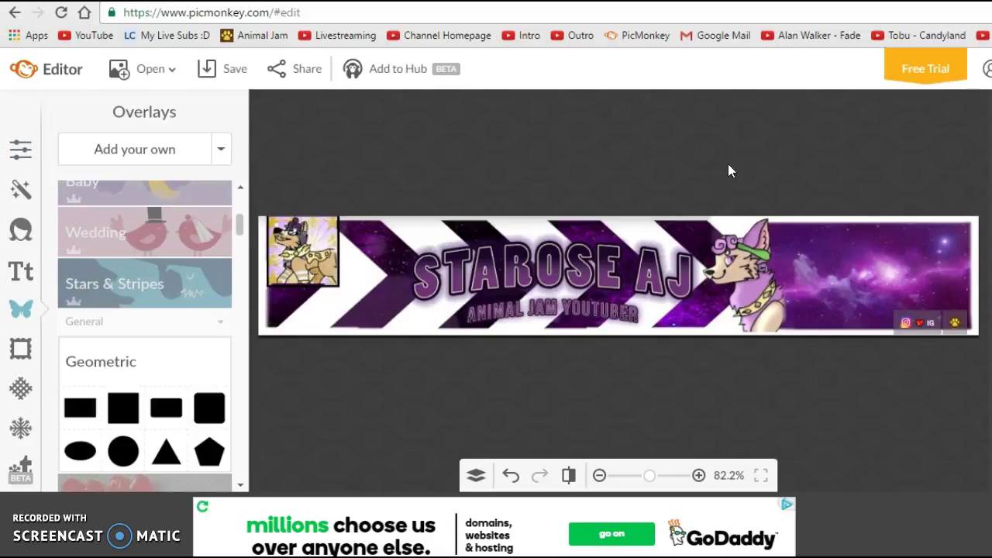
{"action": "left_click", "coordinate": [306, 247]}
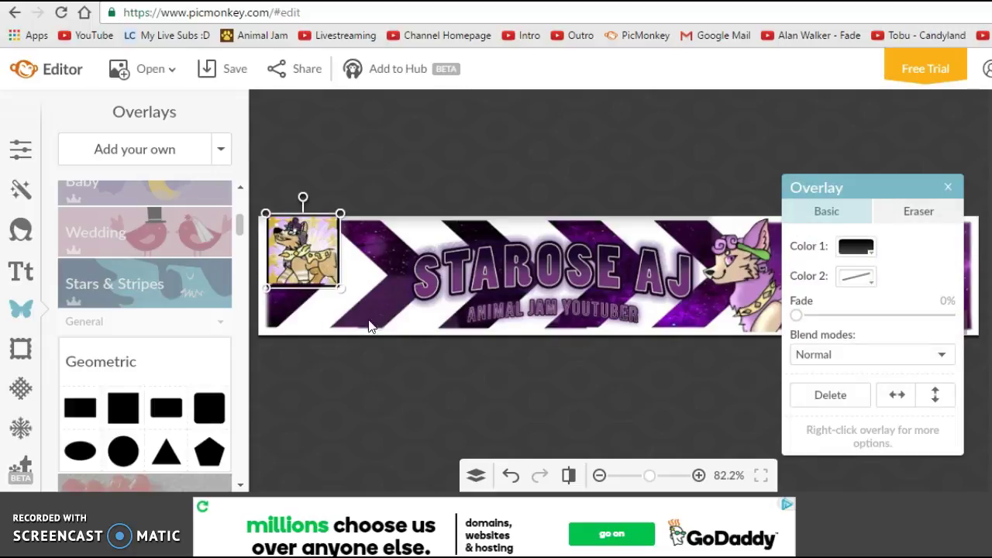
{"action": "left_click", "coordinate": [949, 189]}
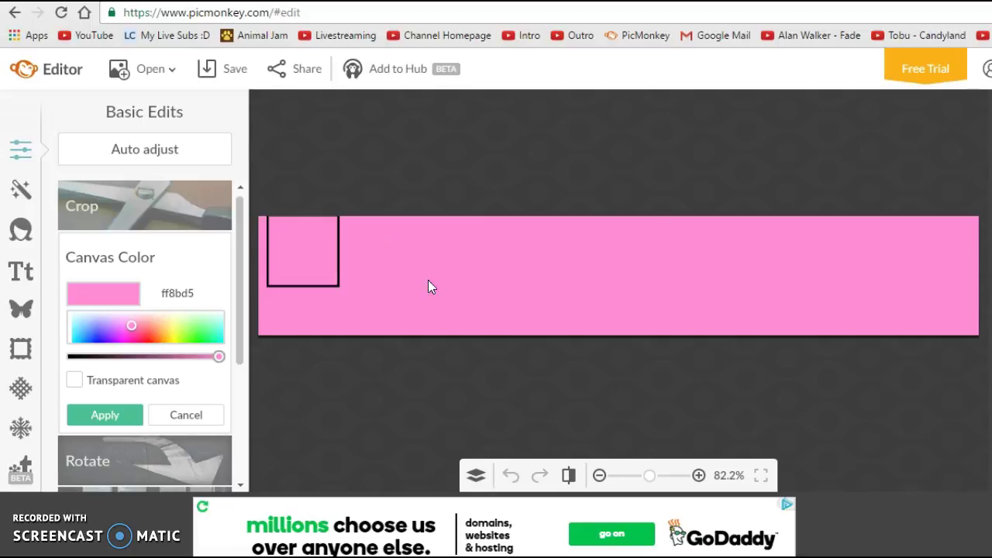
- Apply the ff8bd5 pink canvas colour and add a sunburst texture with Lighten blend at 64% fade
{"action": "left_click", "coordinate": [117, 414]}
{"action": "left_click", "coordinate": [21, 387]}
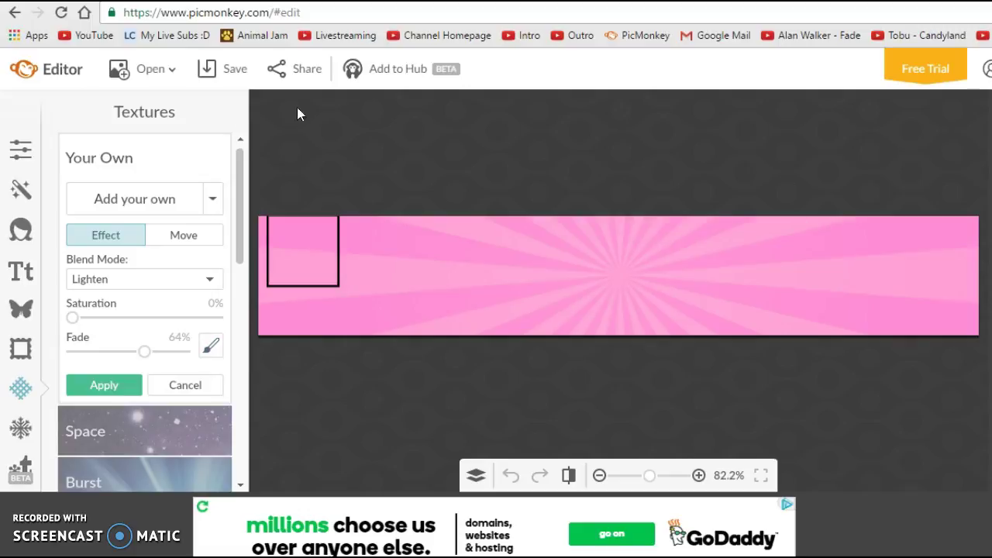
{"action": "left_click", "coordinate": [119, 384]}
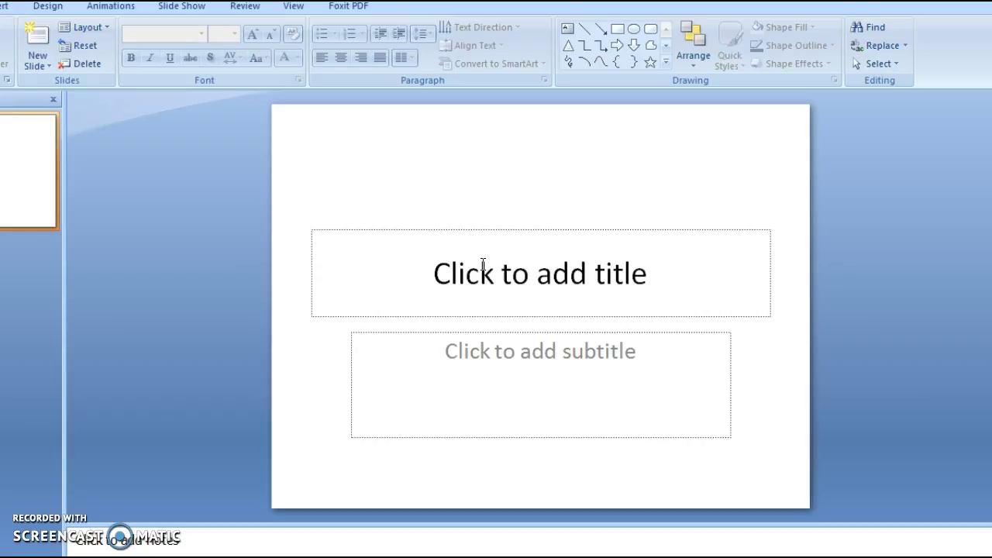
- Build 'MAGNET PLAYSAJ' in pink-white gradient lettering on a maximised PowerPoint slide and select it
{"action": "left_click", "coordinate": [478, 265]}
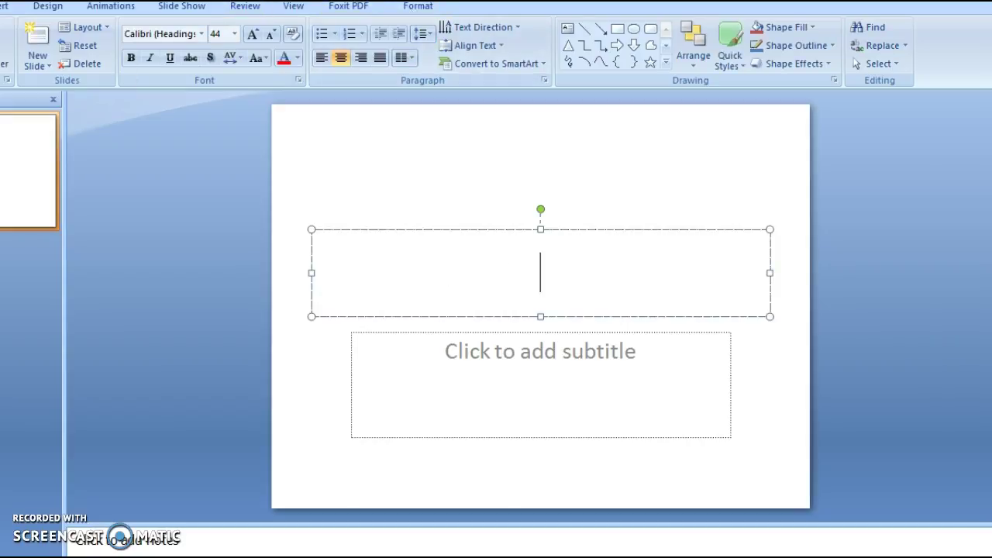
{"action": "key", "text": "super+Up"}
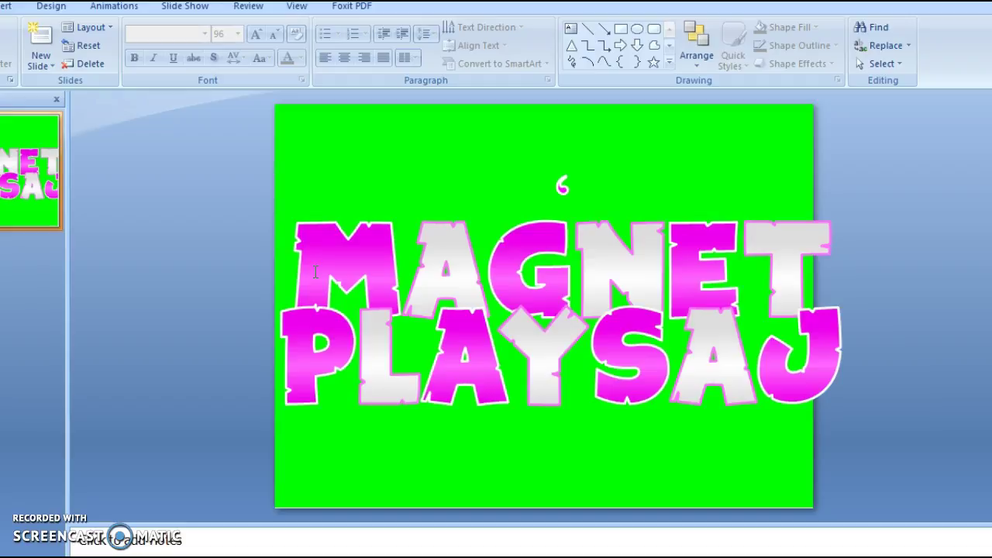
{"action": "left_click", "coordinate": [314, 272]}
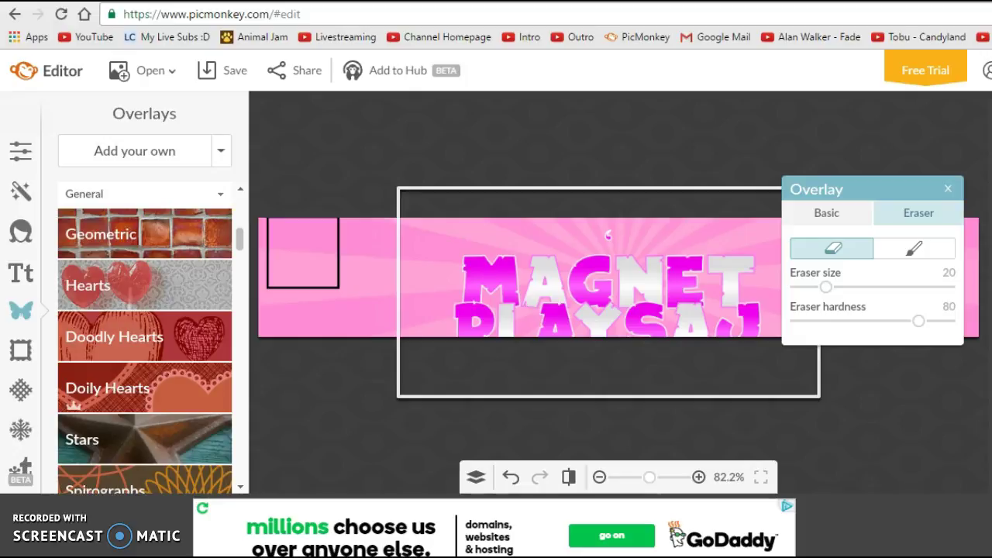
- Reselect the MAGNET PLAYSAJ lettering and raise its Eraser size from 20 to 44
{"action": "left_click", "coordinate": [594, 313]}
{"action": "left_click", "coordinate": [923, 213]}
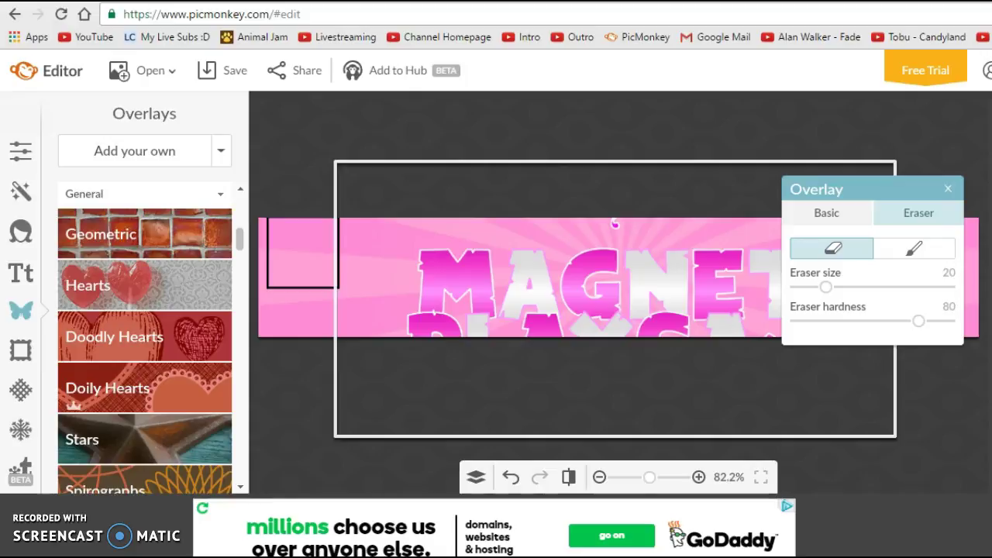
{"action": "left_click", "coordinate": [824, 215]}
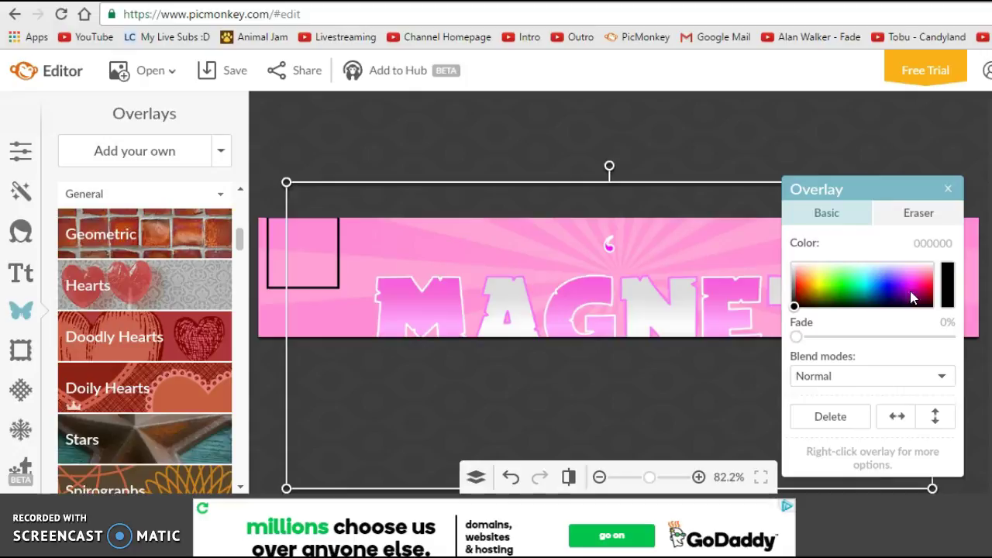
{"action": "left_click", "coordinate": [904, 215]}
{"action": "left_click_drag", "start_coordinate": [826, 287], "coordinate": [859, 286]}
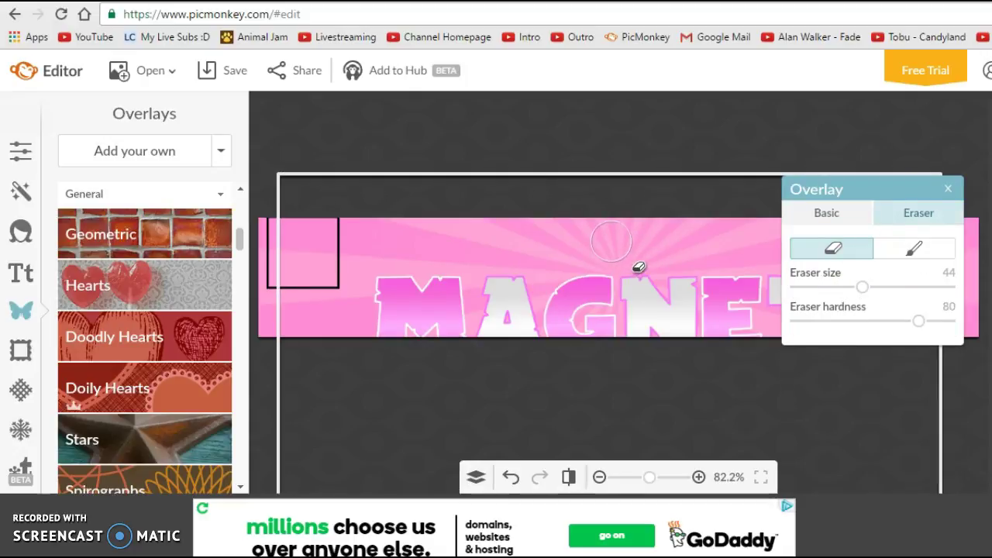
- Close the lettering's settings and move it up and right onto the banner's centre
{"action": "left_click", "coordinate": [814, 217]}
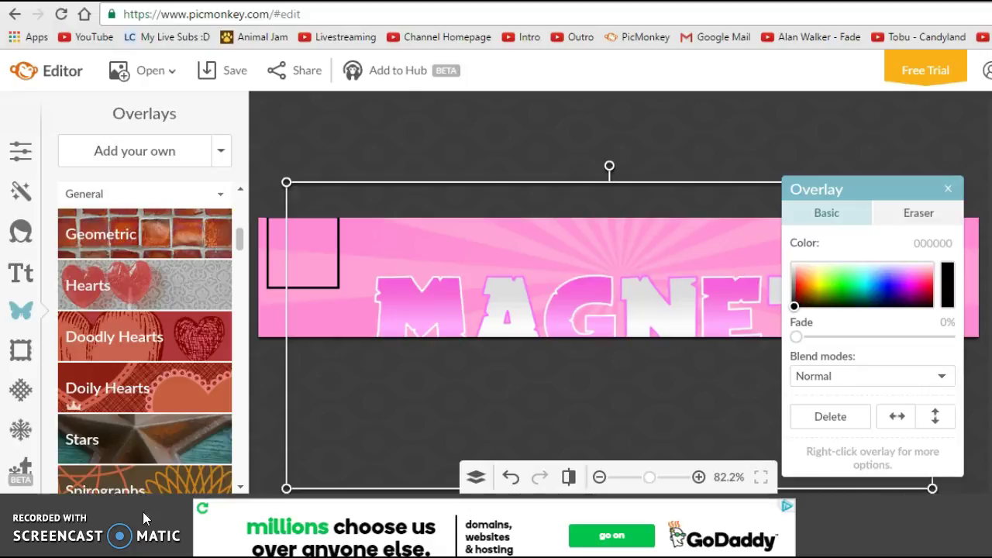
{"action": "left_click", "coordinate": [947, 190]}
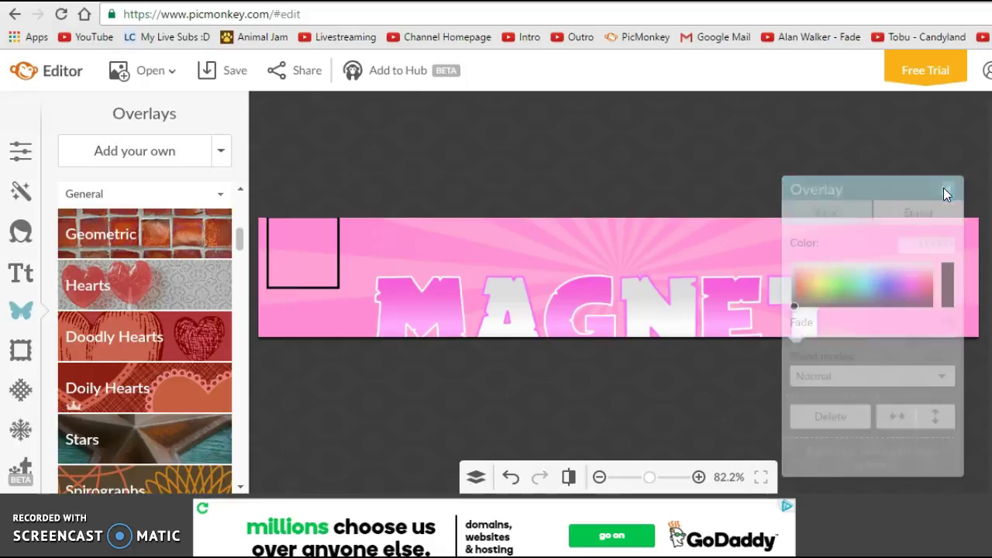
{"action": "left_click_drag", "start_coordinate": [530, 311], "coordinate": [544, 281]}
- Undo the last lettering change and add the Lightning overlay from the Commissions folder
{"action": "key", "text": "ctrl+z"}
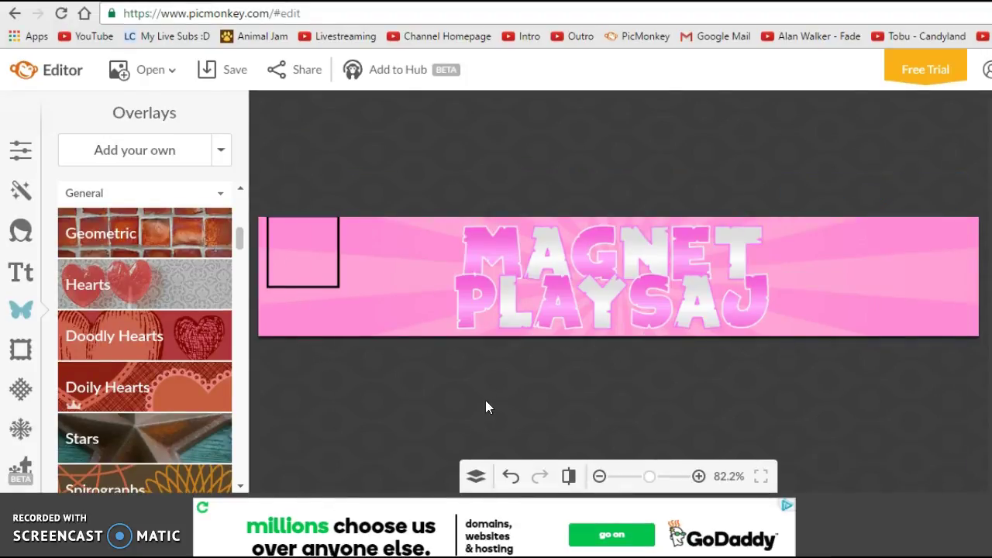
{"action": "left_click", "coordinate": [135, 155]}
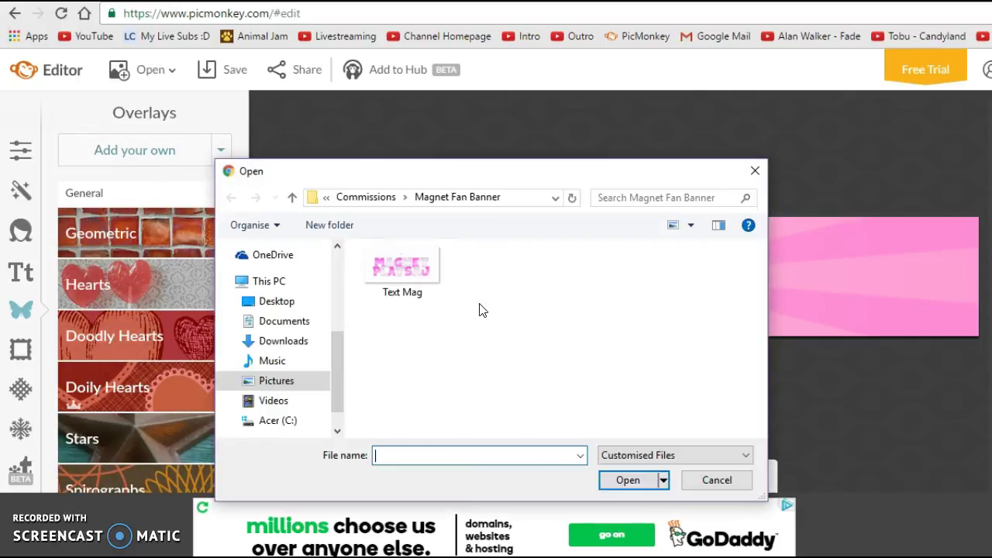
{"action": "left_click", "coordinate": [380, 197]}
{"action": "scroll", "coordinate": [605, 349], "scroll_direction": "down", "scroll_amount": 5}
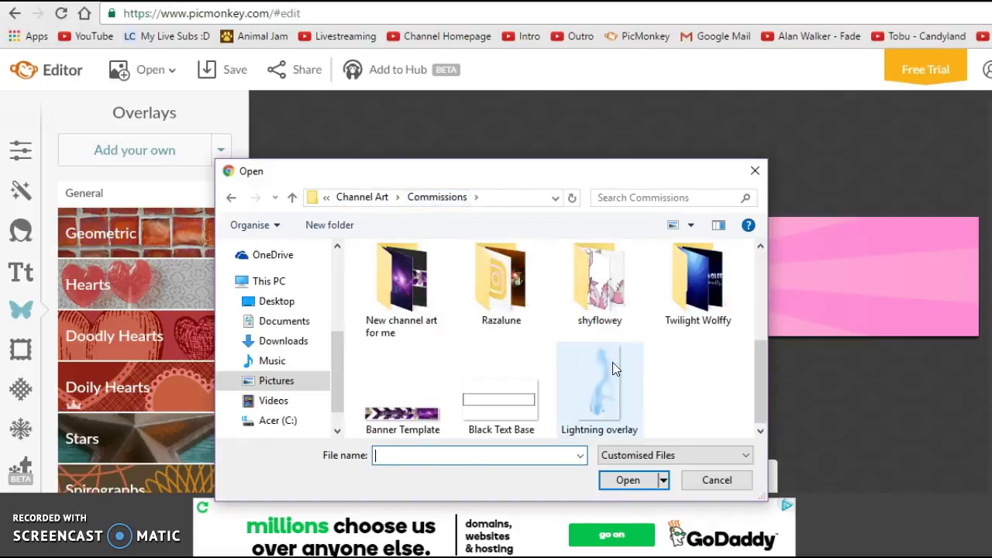
{"action": "double_click", "coordinate": [585, 383]}
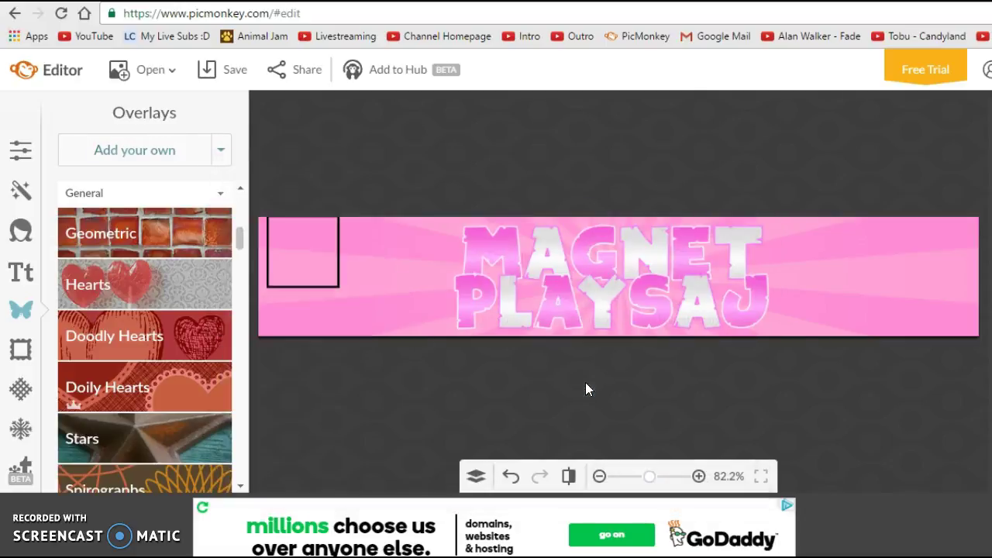
- Enlarge the lightning, colour it white (ffffff), rotate it and place it at the banner's left
{"action": "left_click_drag", "start_coordinate": [616, 288], "coordinate": [534, 274]}
{"action": "left_click_drag", "start_coordinate": [567, 319], "coordinate": [644, 453]}
{"action": "left_click_drag", "start_coordinate": [828, 280], "coordinate": [760, 246]}
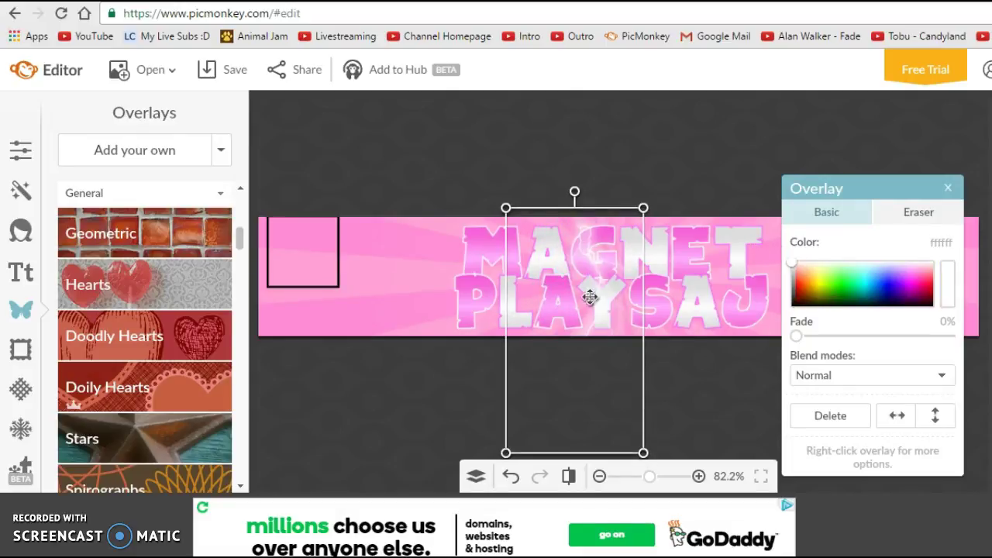
{"action": "left_click_drag", "start_coordinate": [587, 295], "coordinate": [385, 268]}
{"action": "left_click_drag", "start_coordinate": [362, 166], "coordinate": [419, 175]}
{"action": "left_click_drag", "start_coordinate": [387, 286], "coordinate": [357, 280]}
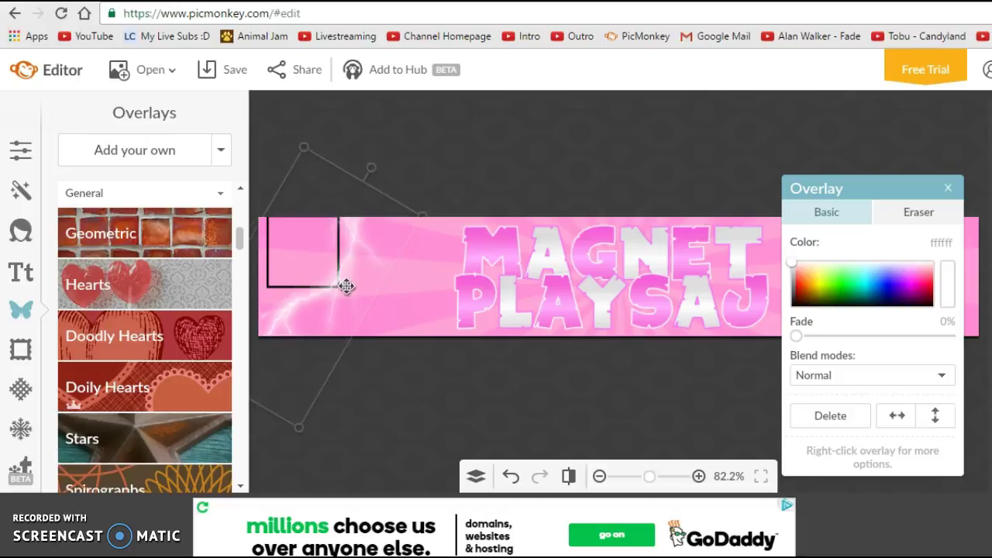
{"action": "left_click_drag", "start_coordinate": [347, 287], "coordinate": [351, 270]}
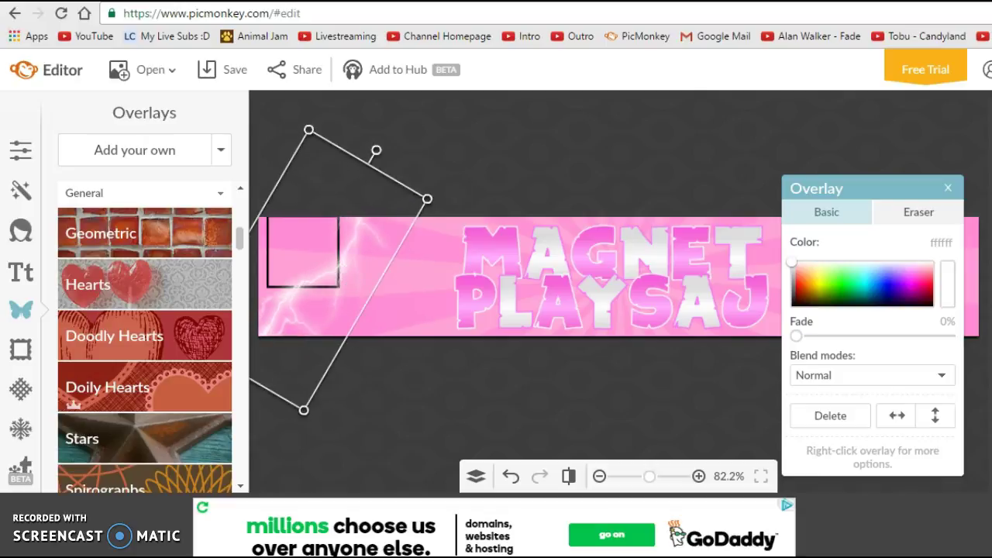
{"action": "left_click", "coordinate": [720, 351]}
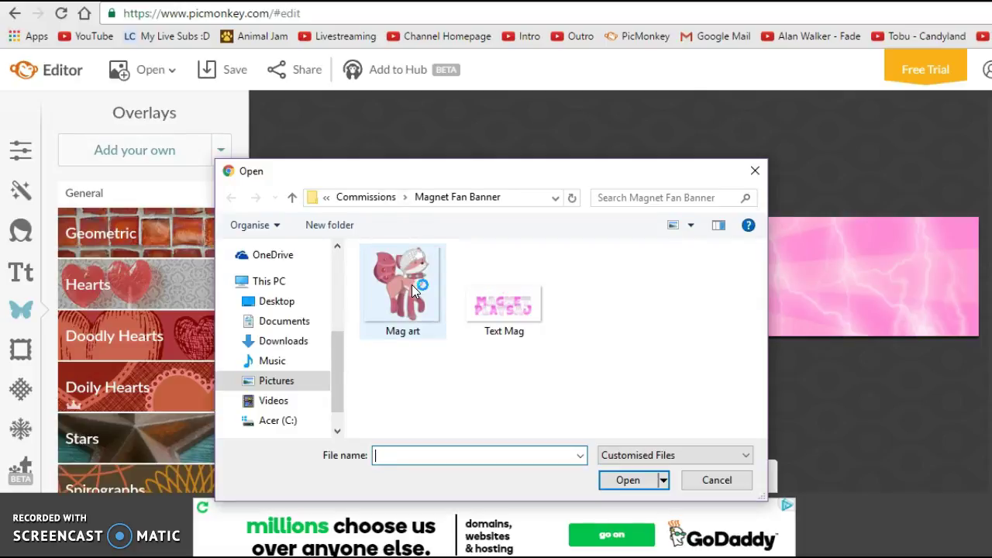
- Insert the Mag art character, move it right of the lettering and flip it to face left
{"action": "double_click", "coordinate": [401, 296]}
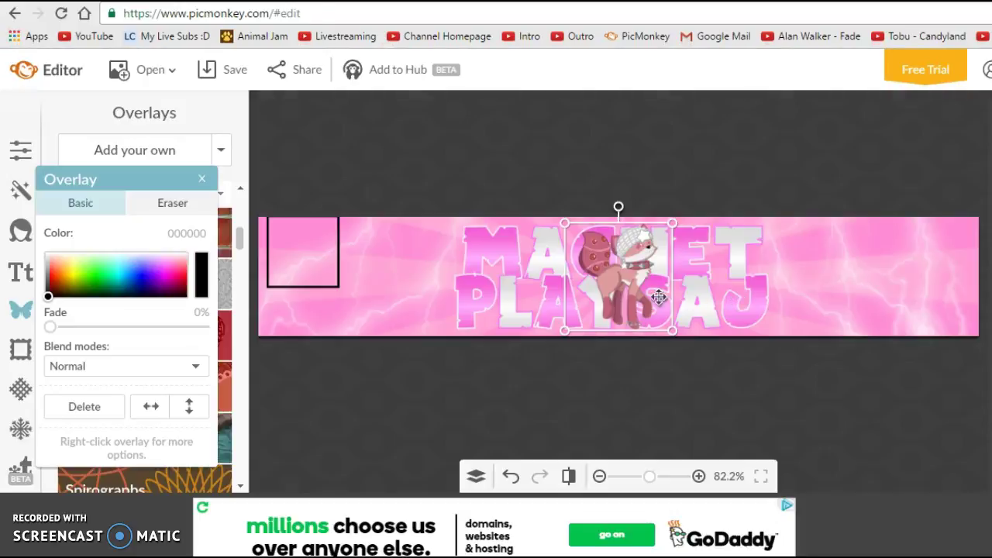
{"action": "left_click_drag", "start_coordinate": [636, 294], "coordinate": [823, 294]}
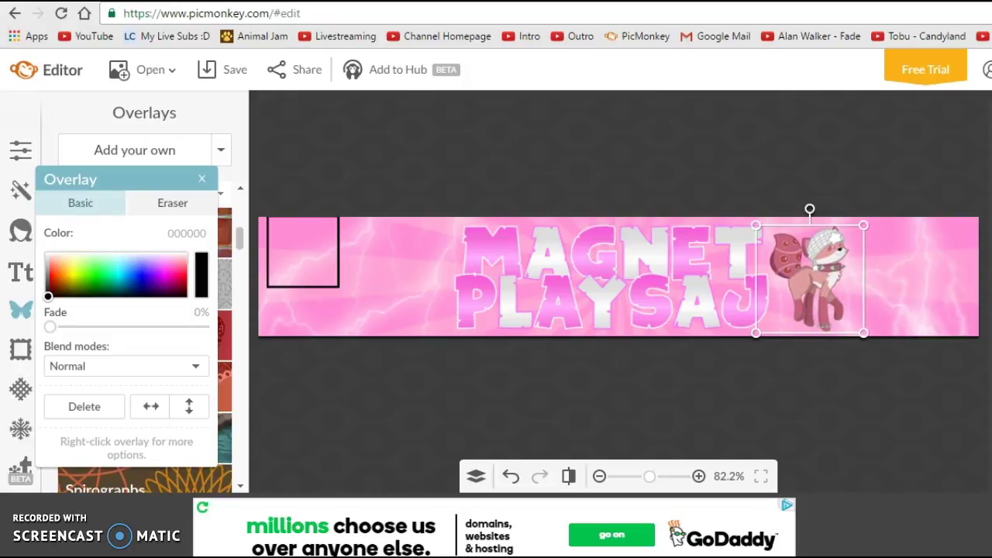
{"action": "left_click", "coordinate": [151, 406]}
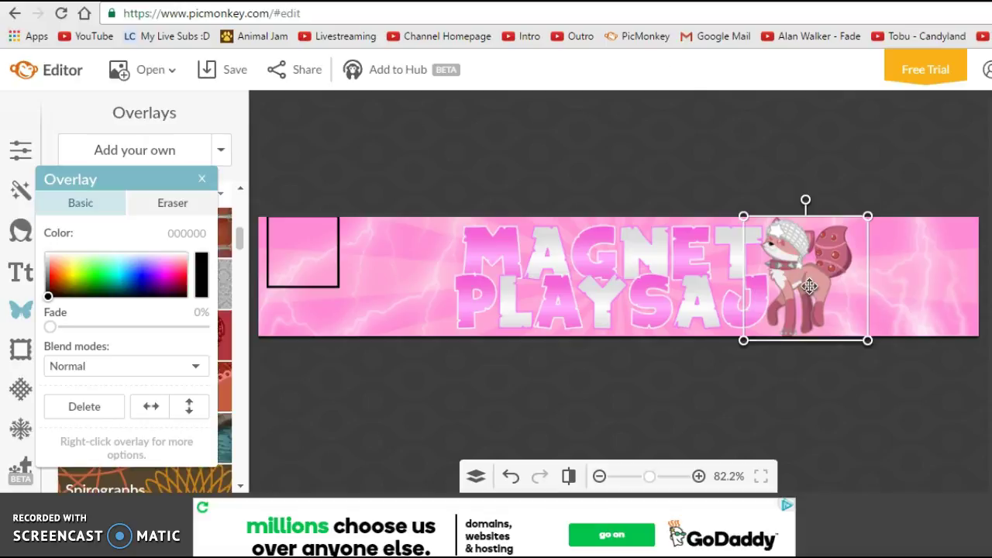
{"action": "mouse_move", "coordinate": [814, 286]}
{"action": "left_mouse_down"}
{"action": "mouse_move", "coordinate": [814, 273]}
{"action": "mouse_move", "coordinate": [824, 284]}
{"action": "mouse_move", "coordinate": [805, 288]}
{"action": "left_mouse_up"}
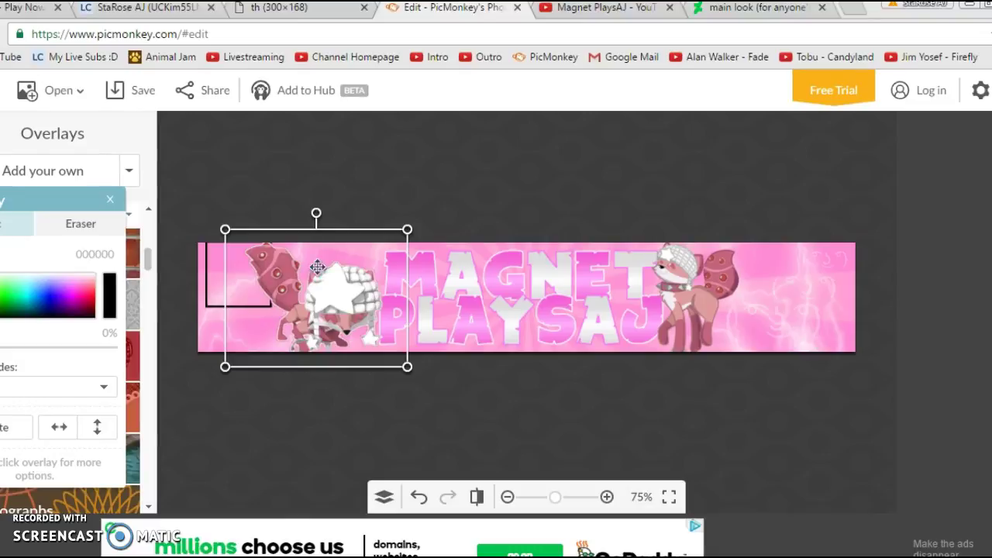
{"action": "left_click", "coordinate": [382, 167]}
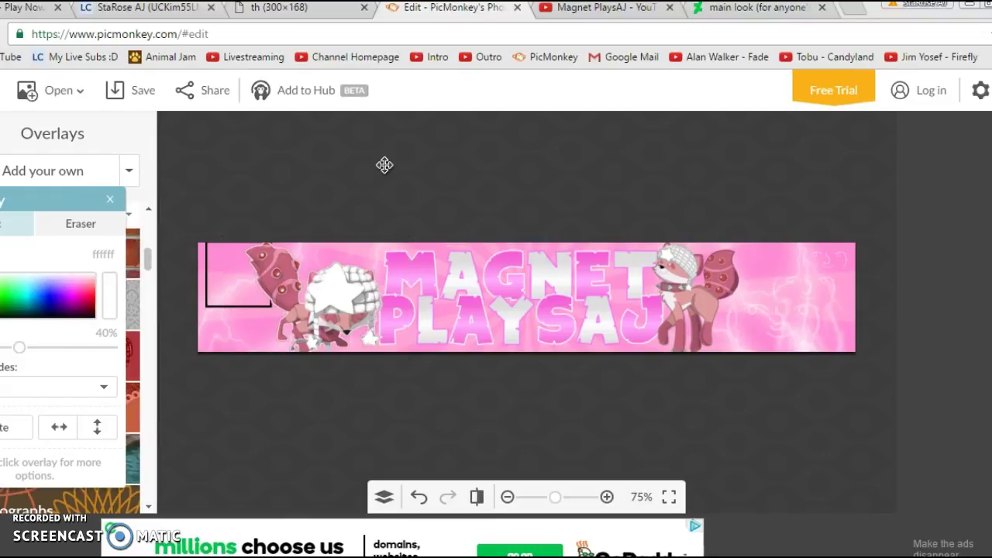
{"action": "left_click", "coordinate": [403, 419]}
{"action": "scroll", "coordinate": [279, 293], "scroll_direction": "up", "scroll_amount": 5}
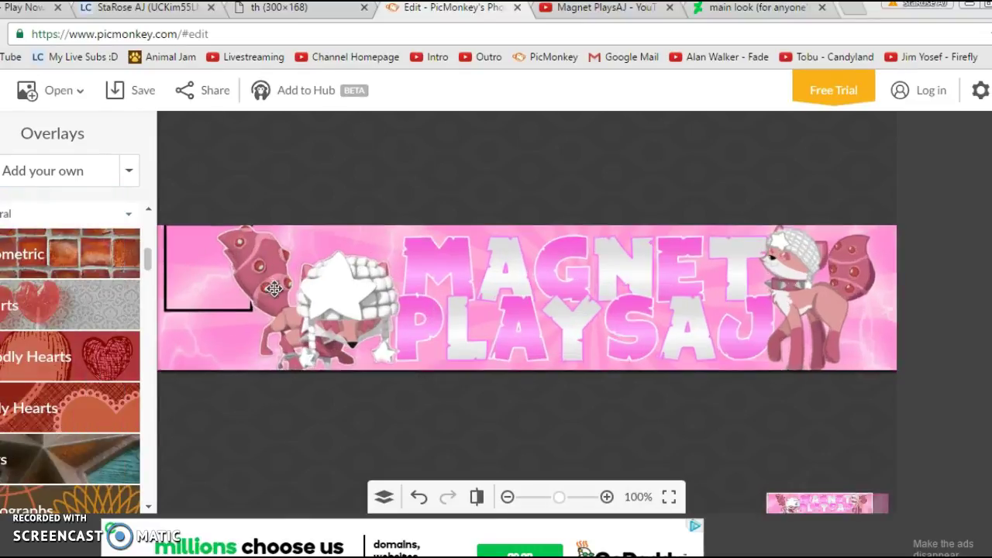
{"action": "scroll", "coordinate": [236, 264], "scroll_direction": "up", "scroll_amount": 2}
{"action": "scroll", "coordinate": [233, 276], "scroll_direction": "down", "scroll_amount": 6}
{"action": "scroll", "coordinate": [256, 277], "scroll_direction": "up", "scroll_amount": 3}
{"action": "scroll", "coordinate": [252, 271], "scroll_direction": "down", "scroll_amount": 2}
{"action": "scroll", "coordinate": [252, 271], "scroll_direction": "up", "scroll_amount": 2}
{"action": "scroll", "coordinate": [252, 271], "scroll_direction": "down", "scroll_amount": 1}
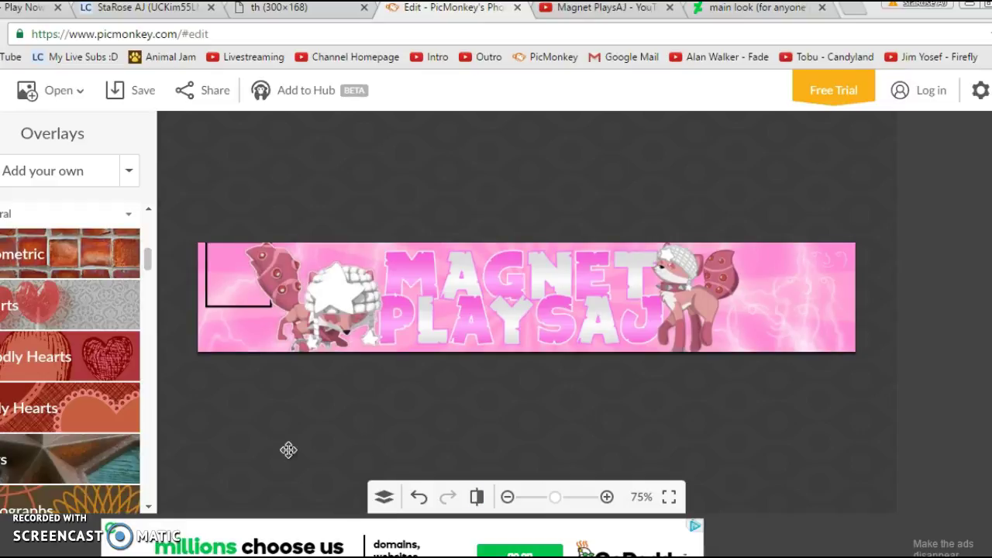
{"action": "left_click", "coordinate": [317, 304]}
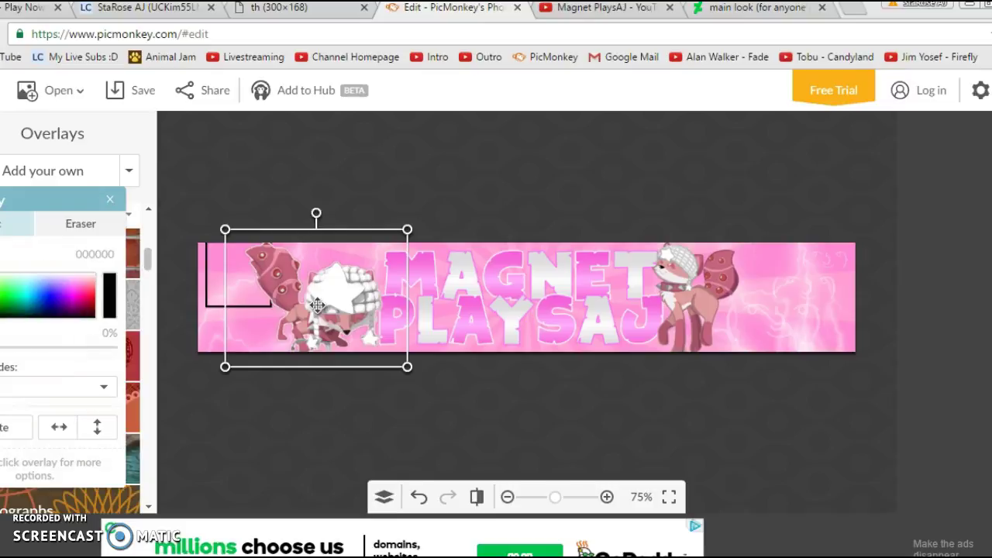
{"action": "left_click", "coordinate": [464, 415]}
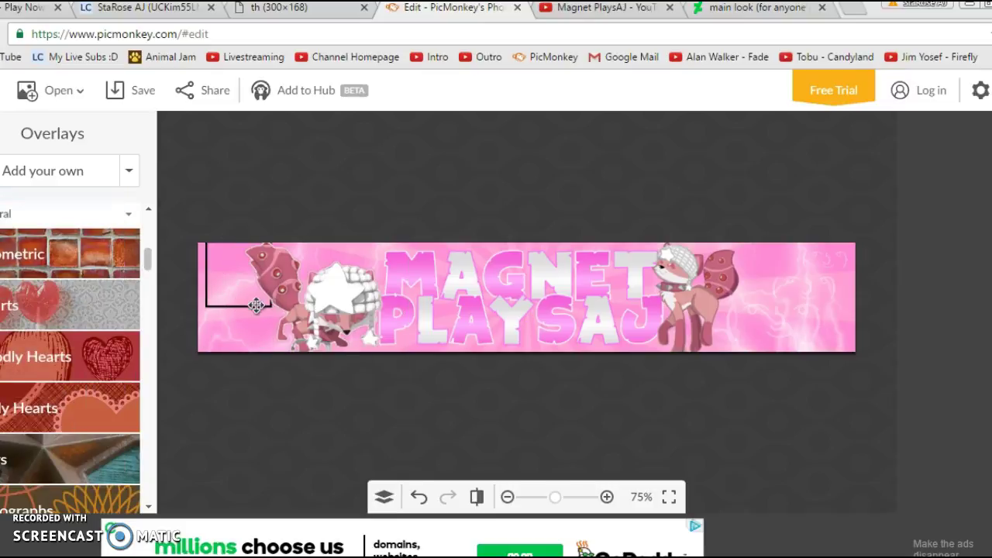
- Bring the black square outline forward, then to the very front above the character's wing
{"action": "right_click", "coordinate": [221, 307]}
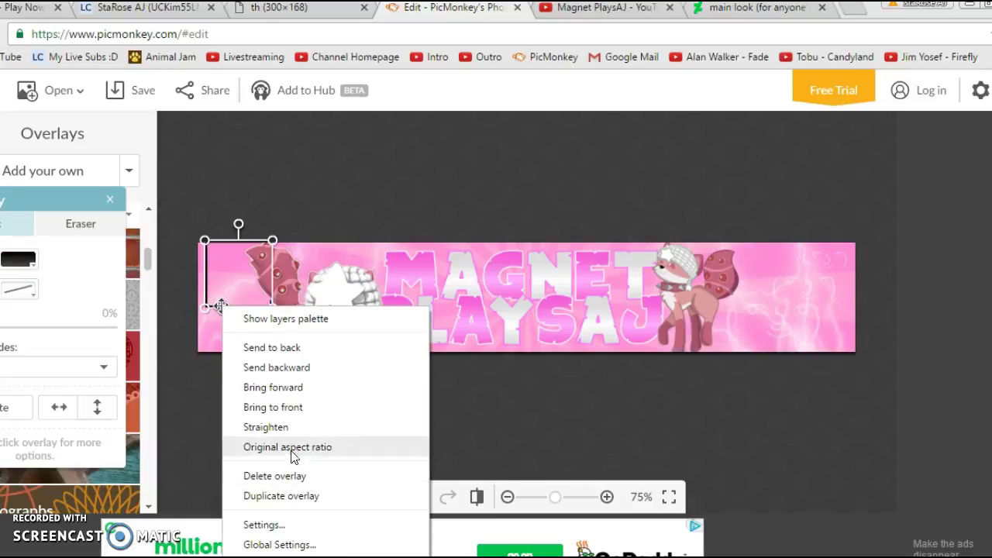
{"action": "left_click", "coordinate": [296, 393]}
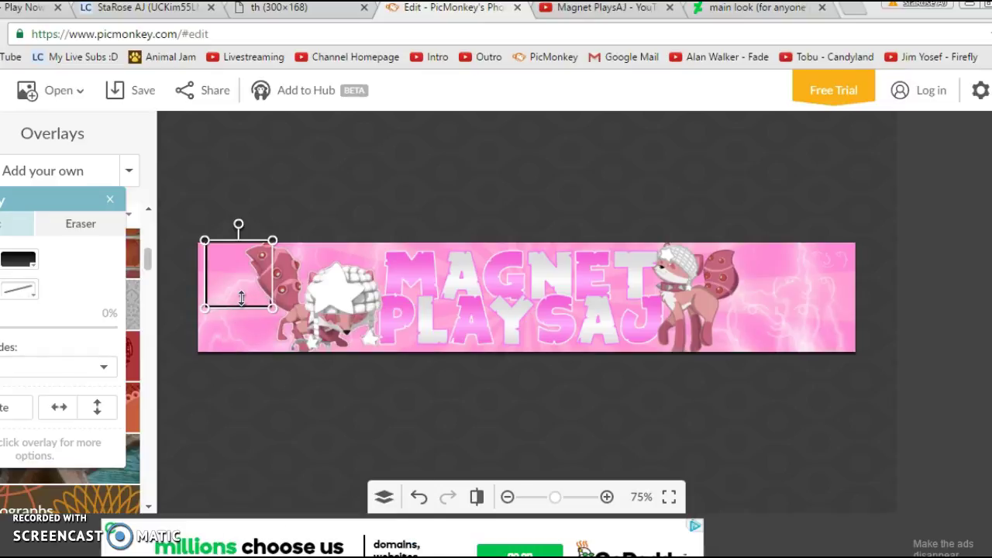
{"action": "right_click", "coordinate": [222, 287]}
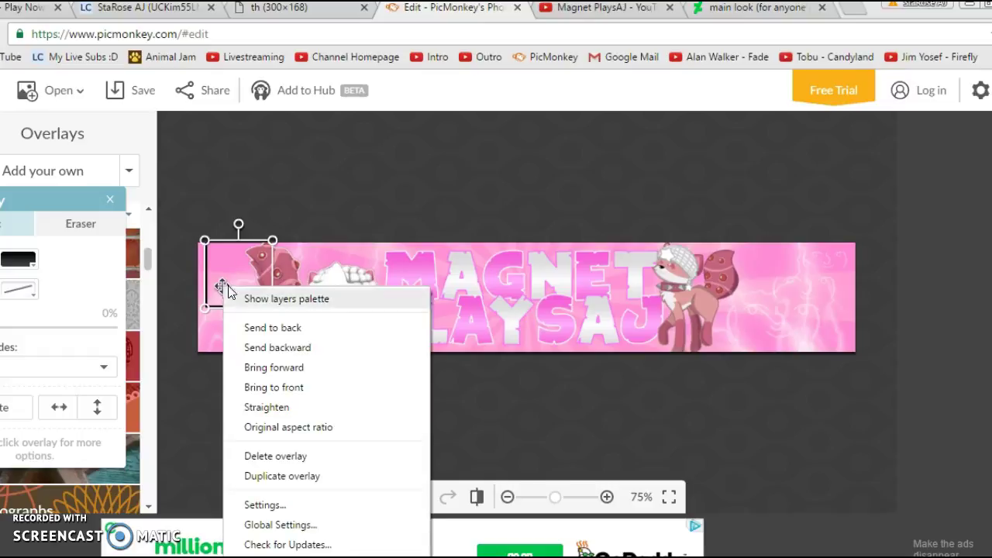
{"action": "left_click", "coordinate": [297, 387]}
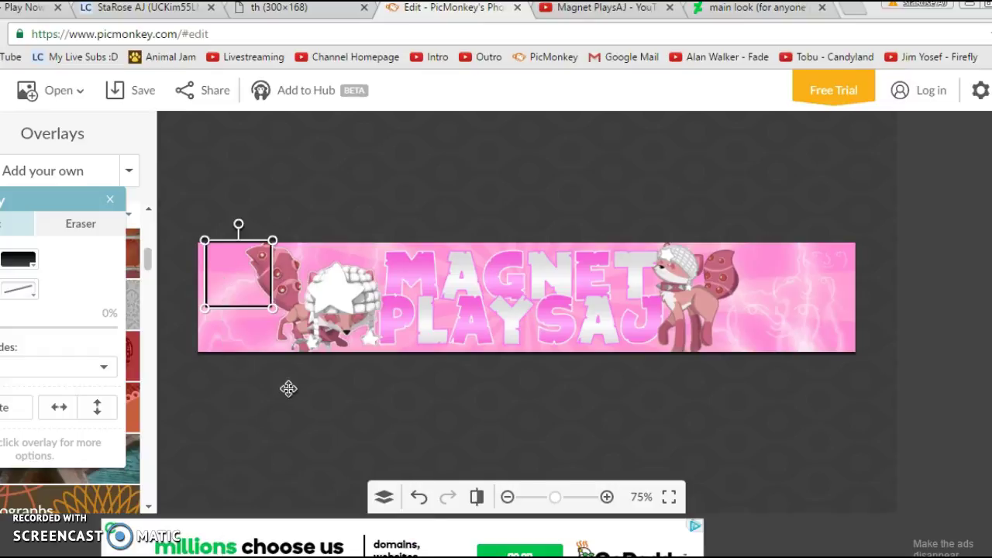
{"action": "left_click", "coordinate": [338, 299]}
{"action": "left_click", "coordinate": [110, 201]}
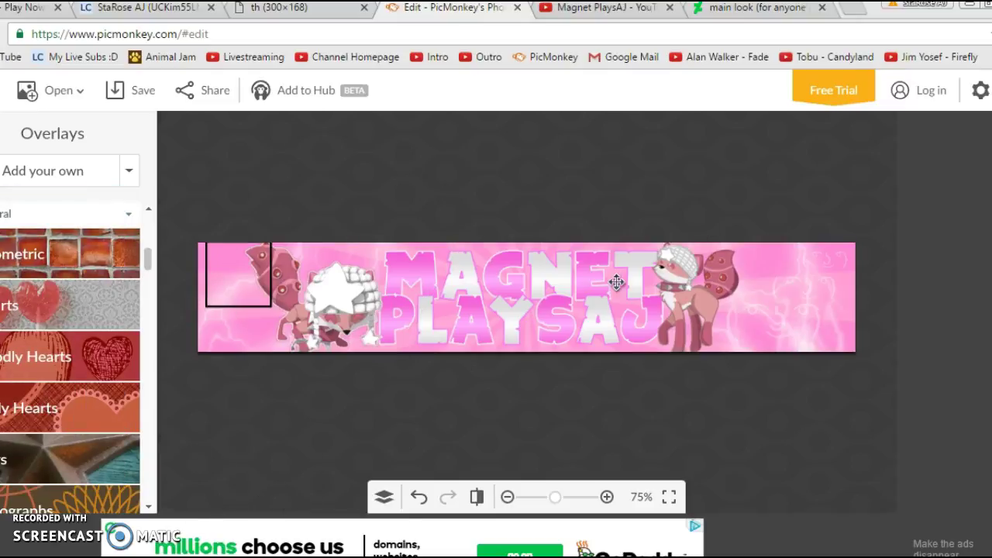
- Scroll the view and select then deselect the square outline to check its layering
{"action": "scroll", "coordinate": [404, 429], "scroll_direction": "down", "scroll_amount": 1}
{"action": "scroll", "coordinate": [401, 408], "scroll_direction": "up", "scroll_amount": 2}
{"action": "scroll", "coordinate": [401, 408], "scroll_direction": "down", "scroll_amount": 2}
{"action": "scroll", "coordinate": [401, 407], "scroll_direction": "up", "scroll_amount": 1}
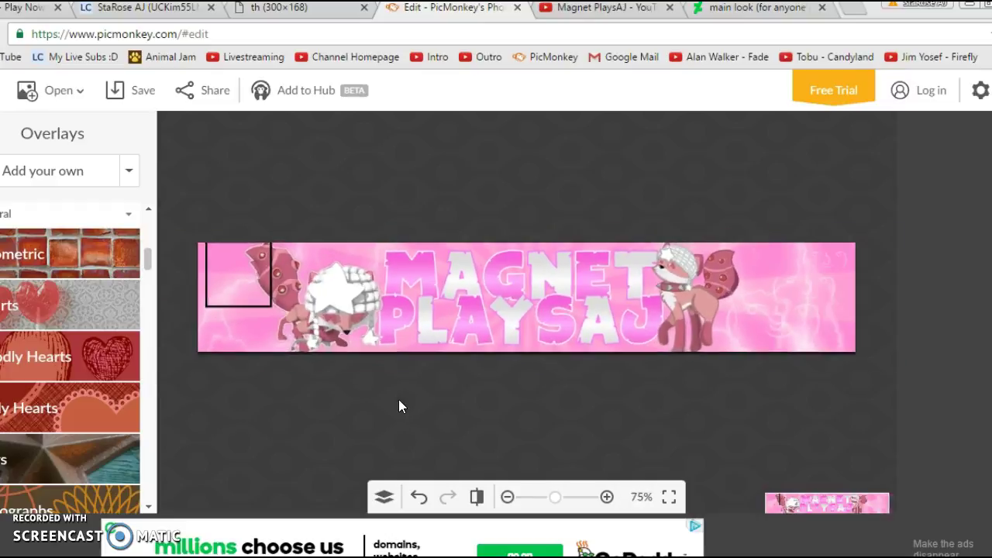
{"action": "scroll", "coordinate": [398, 402], "scroll_direction": "up", "scroll_amount": 1}
{"action": "scroll", "coordinate": [399, 401], "scroll_direction": "down", "scroll_amount": 1}
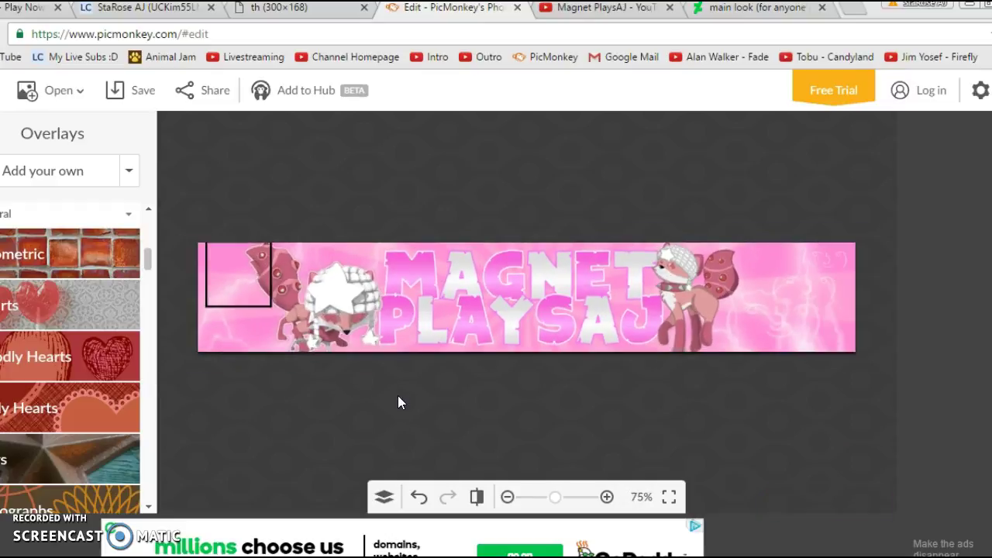
{"action": "left_click", "coordinate": [244, 306]}
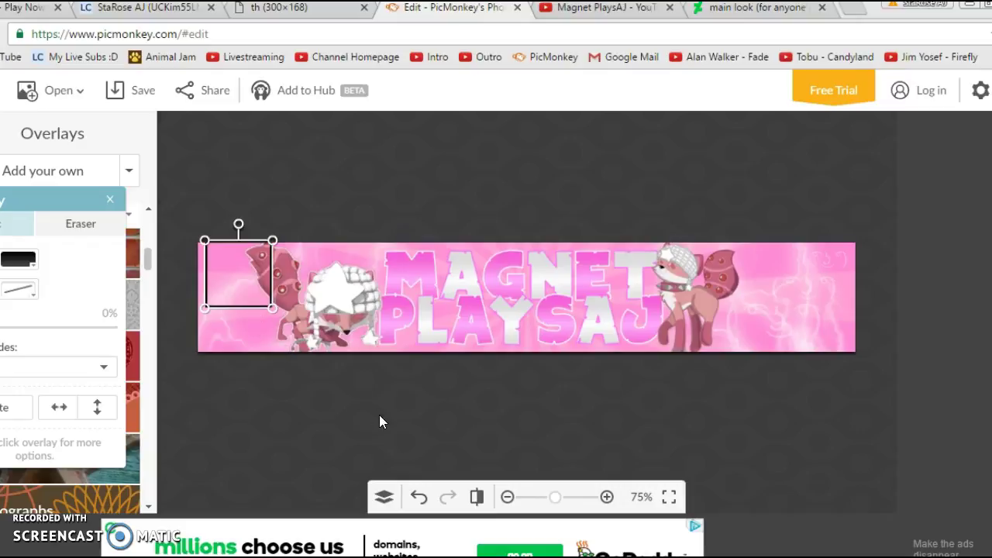
{"action": "left_click", "coordinate": [379, 421]}
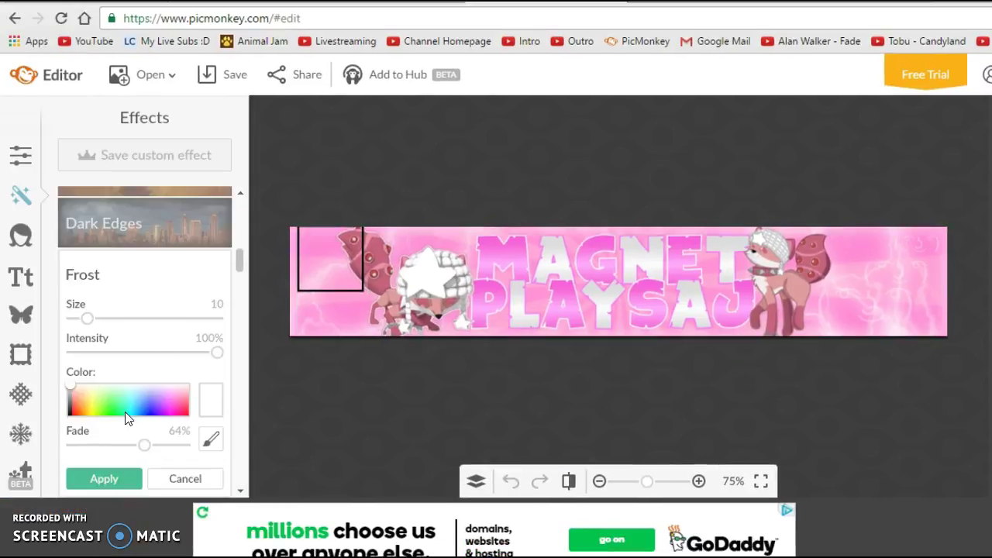
- Tint the Frost effect a very pale pink, lower Fade to 54% and apply it
{"action": "left_click", "coordinate": [170, 389]}
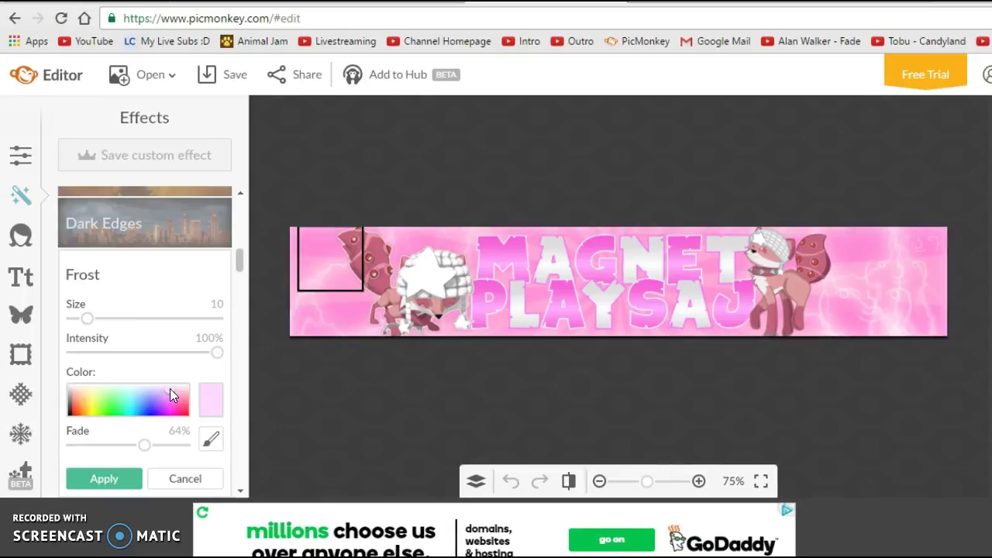
{"action": "left_click", "coordinate": [169, 385]}
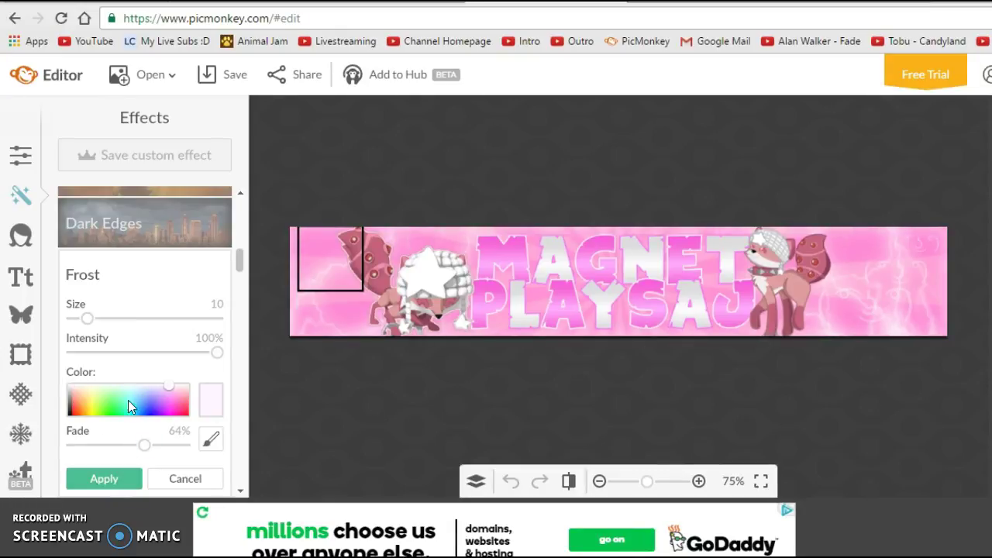
{"action": "left_click_drag", "start_coordinate": [138, 447], "coordinate": [133, 448]}
{"action": "left_click", "coordinate": [103, 485]}
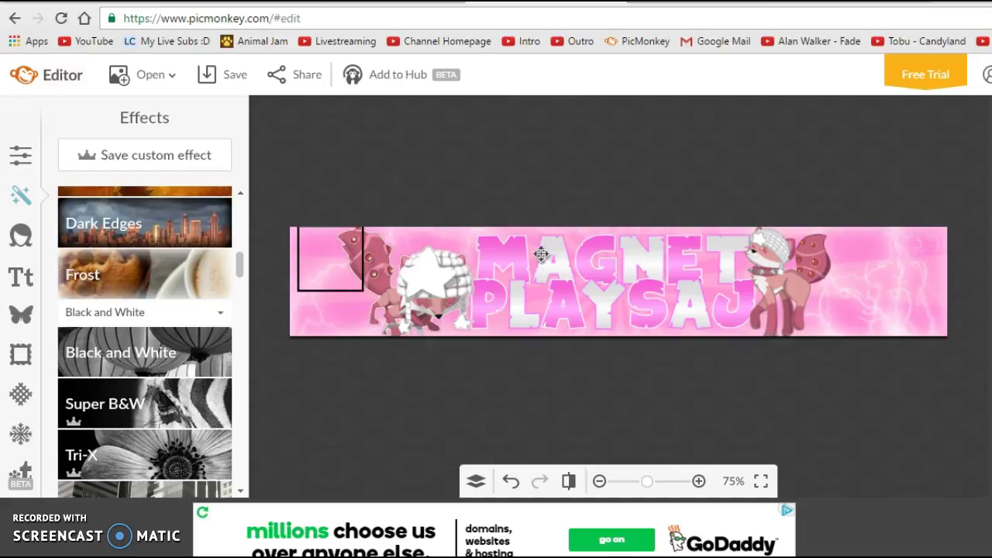
- Select the empty black square outline at the top-left and delete it
{"action": "left_click", "coordinate": [329, 288]}
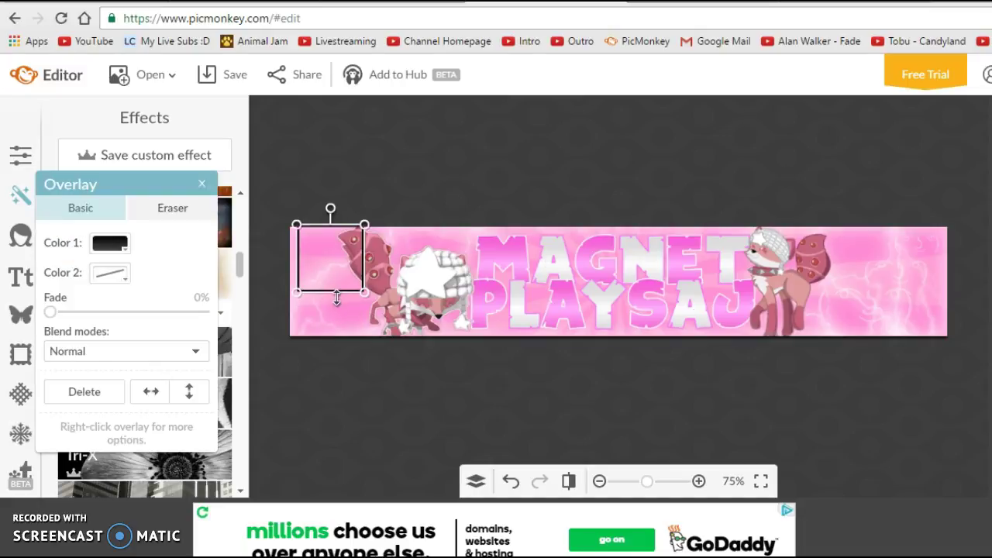
{"action": "left_click", "coordinate": [339, 301]}
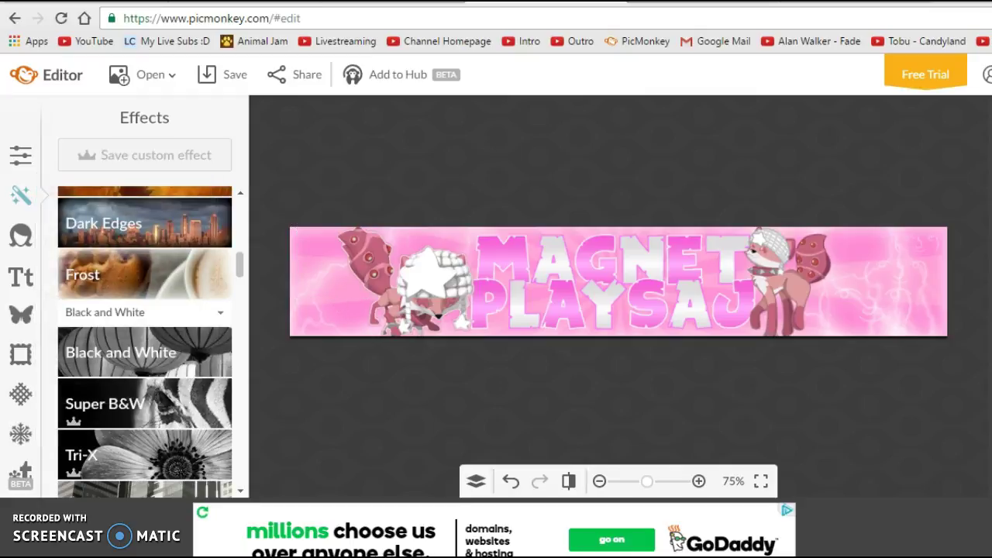